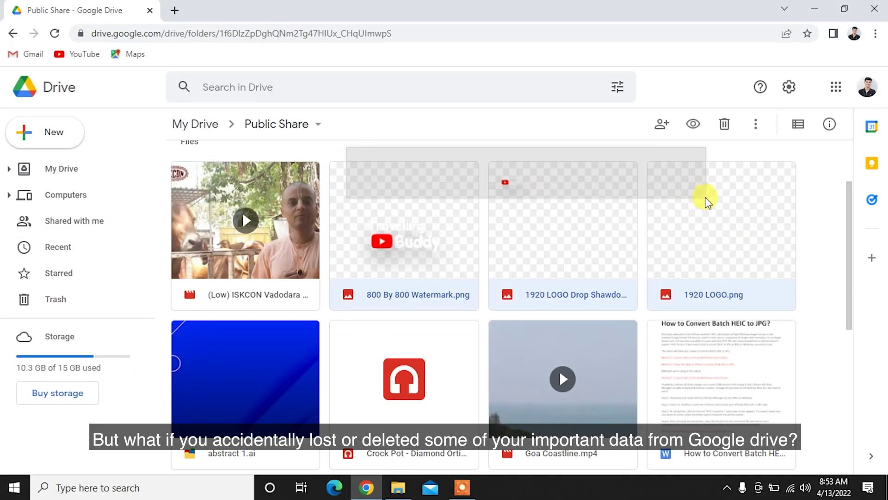
Step: Select the three PNG images in Public Share and send them to the Drive trash
{"action": "left_click_drag", "start_coordinate": [531, 175], "coordinate": [705, 199]}
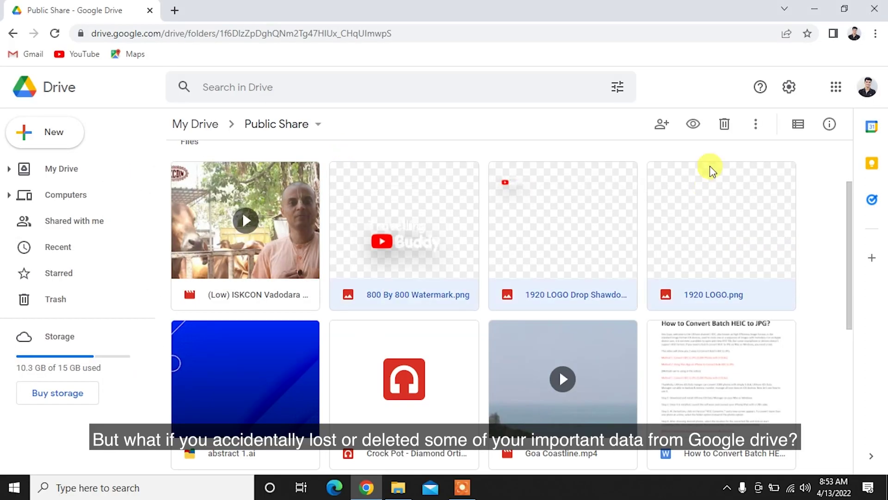
{"action": "left_click", "coordinate": [724, 125]}
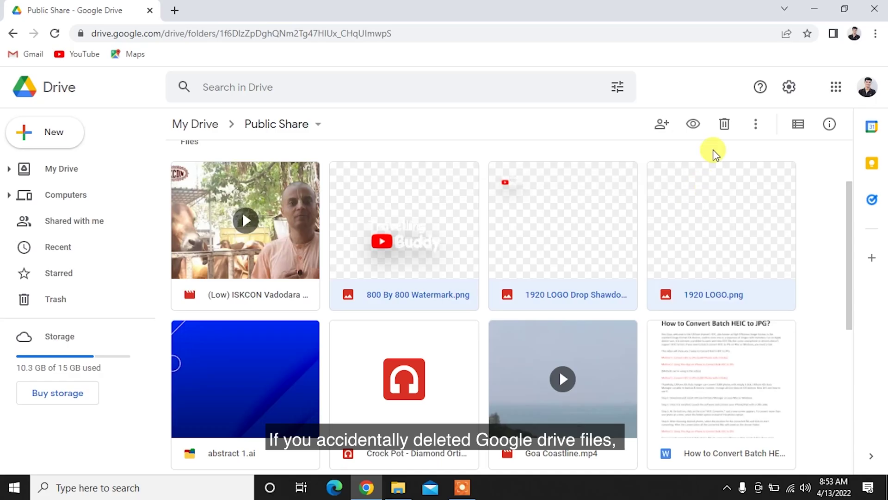
{"action": "left_click", "coordinate": [724, 125]}
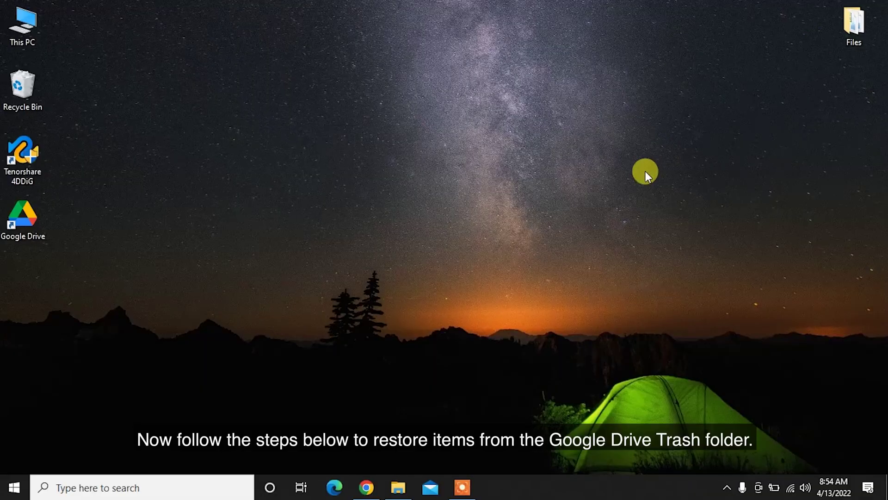
Step: In Drive's Trash, restore the three PNG files trashed today
{"action": "left_click", "coordinate": [366, 486]}
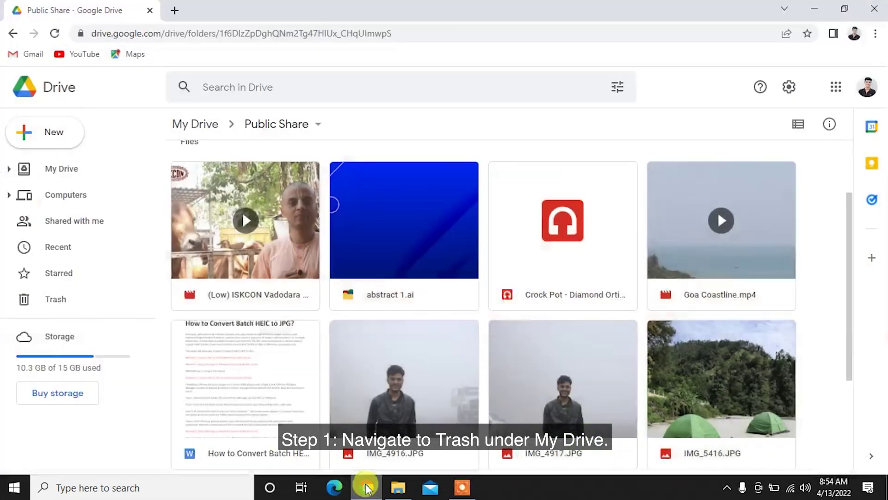
{"action": "left_click", "coordinate": [65, 300]}
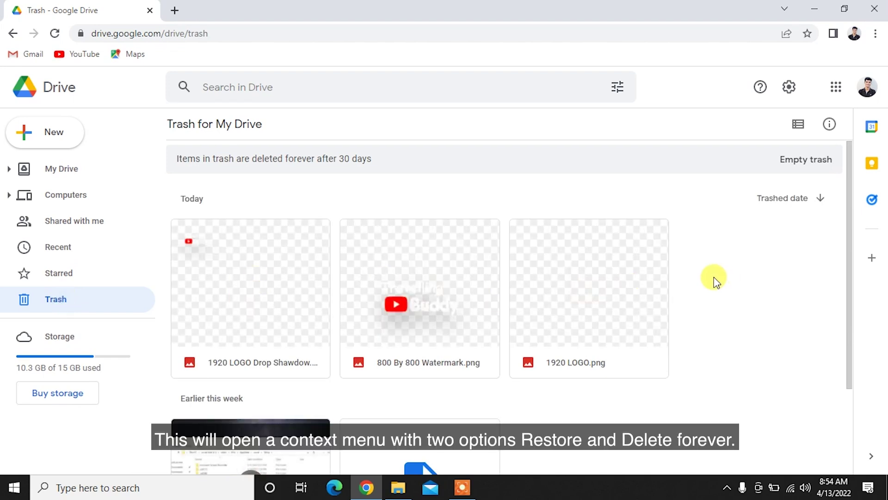
{"action": "left_click_drag", "start_coordinate": [719, 276], "coordinate": [310, 270]}
{"action": "right_click", "coordinate": [310, 270]}
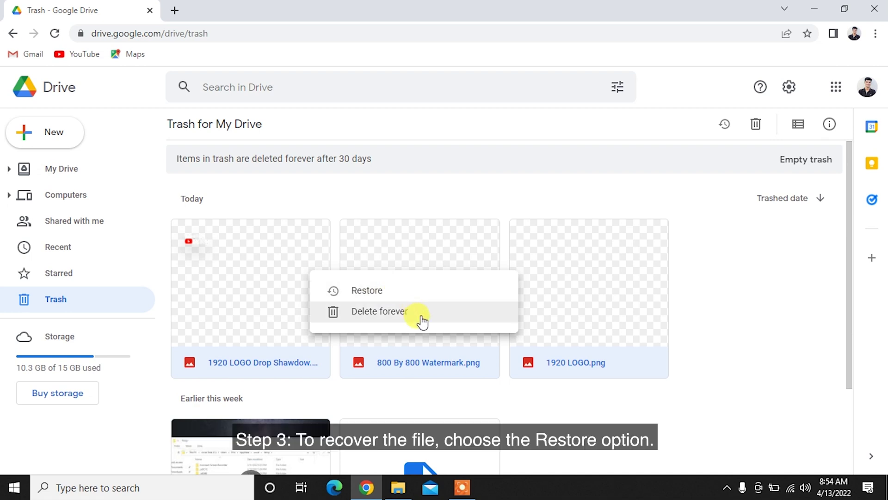
{"action": "left_click", "coordinate": [418, 289]}
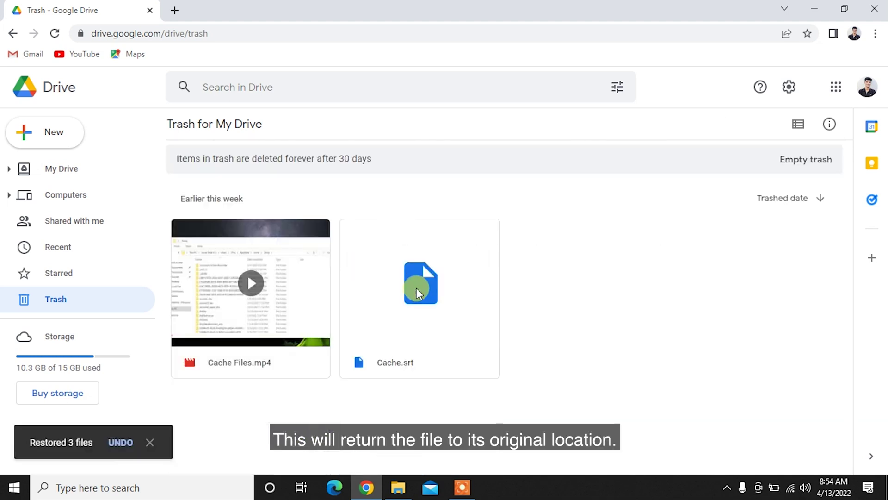
Step: Go back to Public Share and check the three restored PNG images are listed
{"action": "left_click", "coordinate": [10, 34]}
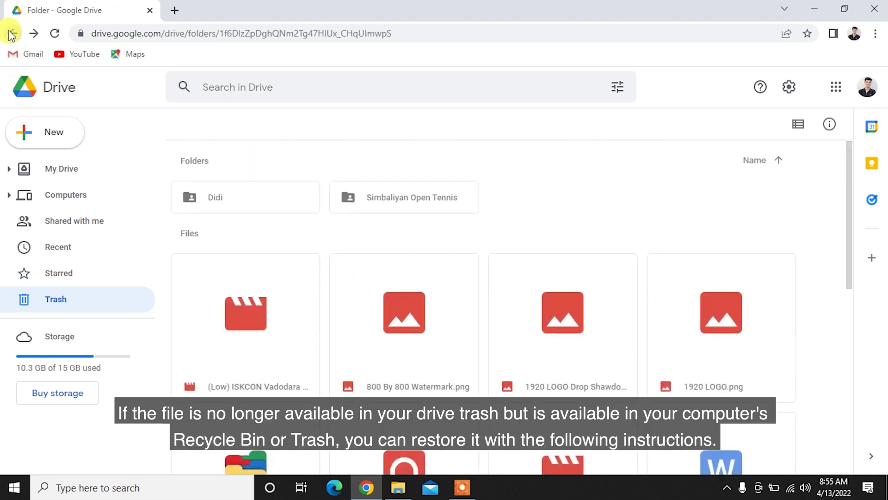
{"action": "mouse_move", "coordinate": [414, 241]}
{"action": "left_mouse_down"}
{"action": "mouse_move", "coordinate": [724, 298]}
{"action": "mouse_move", "coordinate": [736, 311]}
{"action": "left_mouse_up"}
{"action": "left_click", "coordinate": [761, 210]}
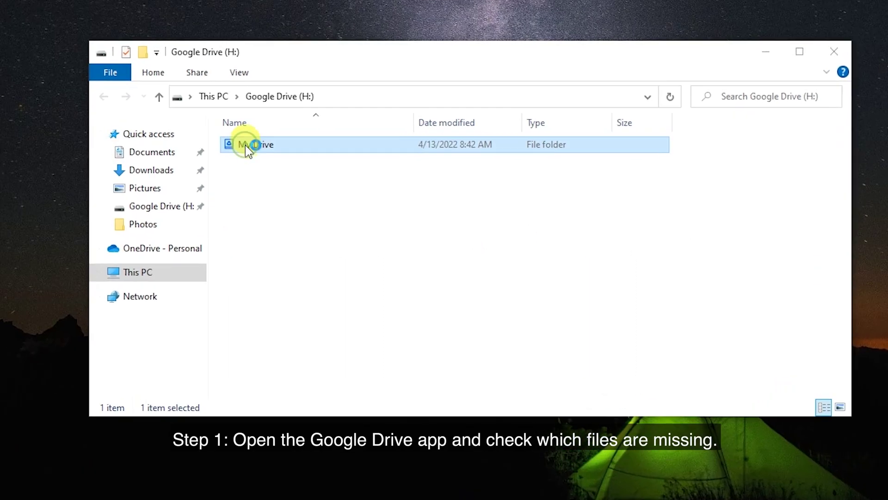
Step: Open H:\My Drive\Public Share in File Explorer, then minimize it
{"action": "double_click", "coordinate": [245, 145]}
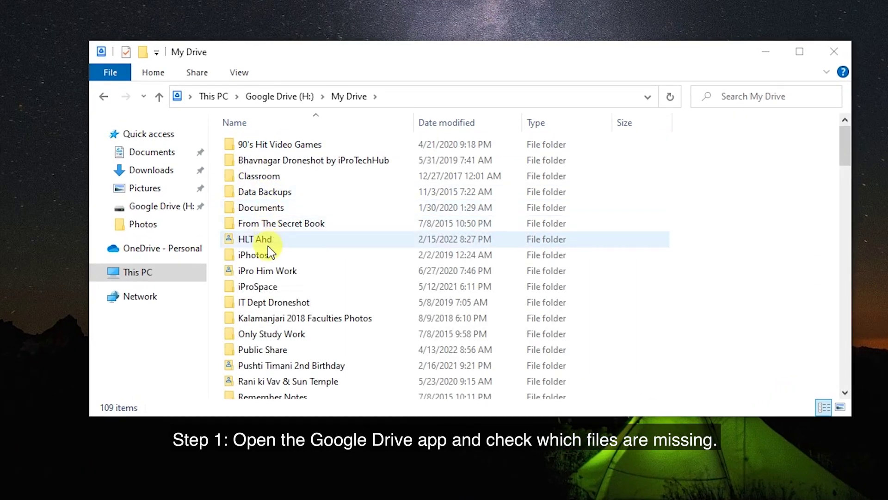
{"action": "left_click", "coordinate": [278, 348]}
{"action": "double_click", "coordinate": [278, 347]}
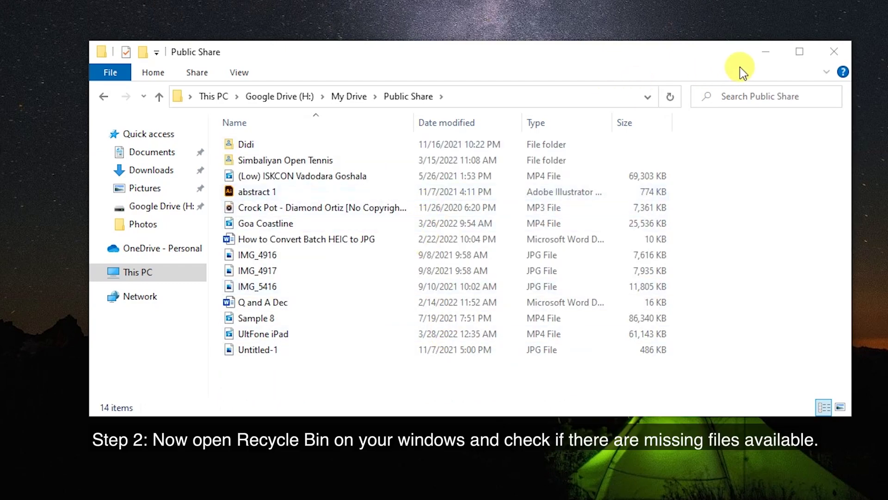
{"action": "left_click", "coordinate": [724, 75]}
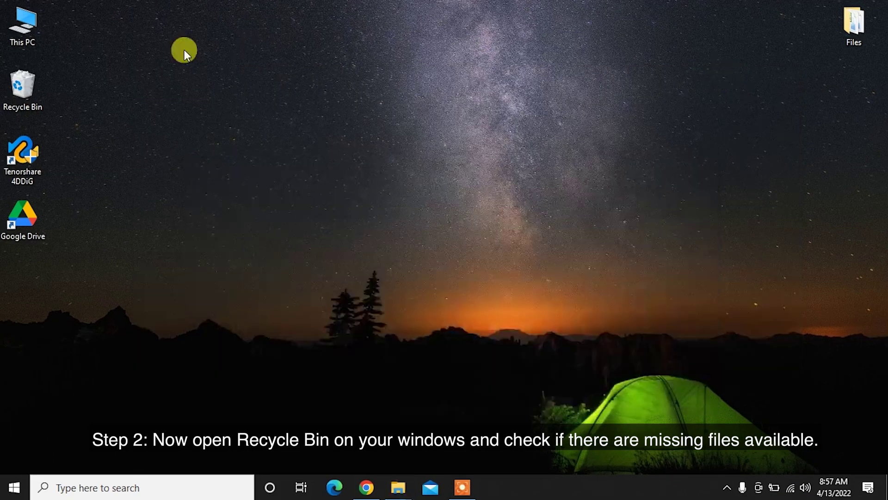
Step: Restore the three deleted images from the Recycle Bin, then close it
{"action": "double_click", "coordinate": [34, 82]}
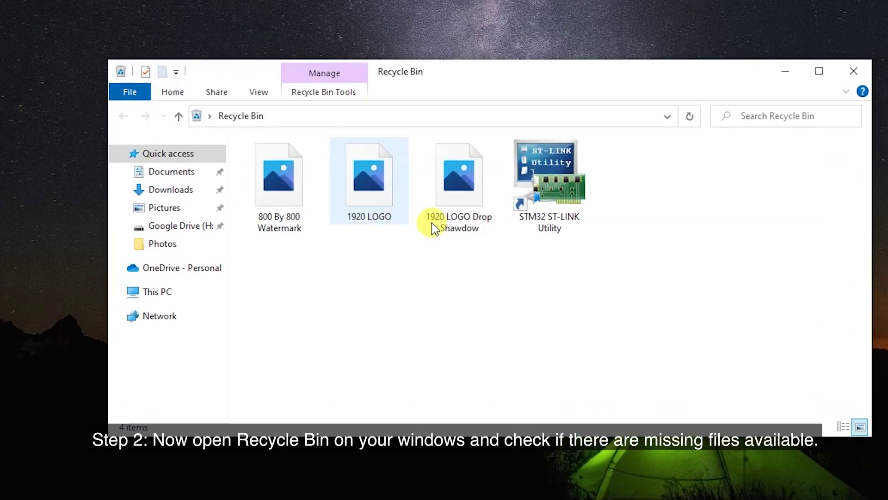
{"action": "left_click_drag", "start_coordinate": [471, 263], "coordinate": [291, 198]}
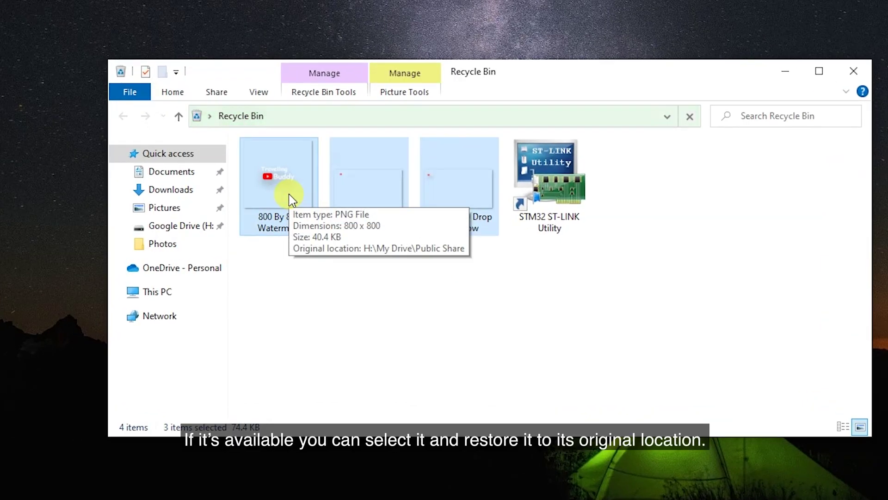
{"action": "right_click", "coordinate": [289, 194]}
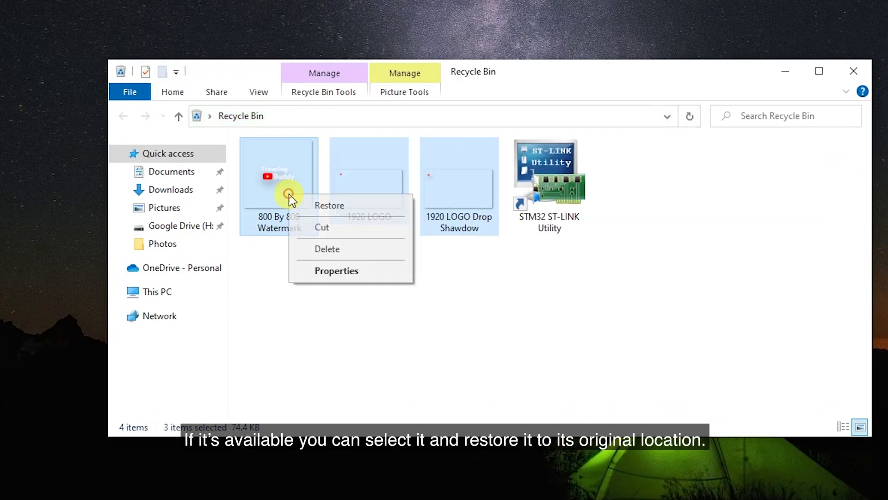
{"action": "left_click", "coordinate": [372, 206]}
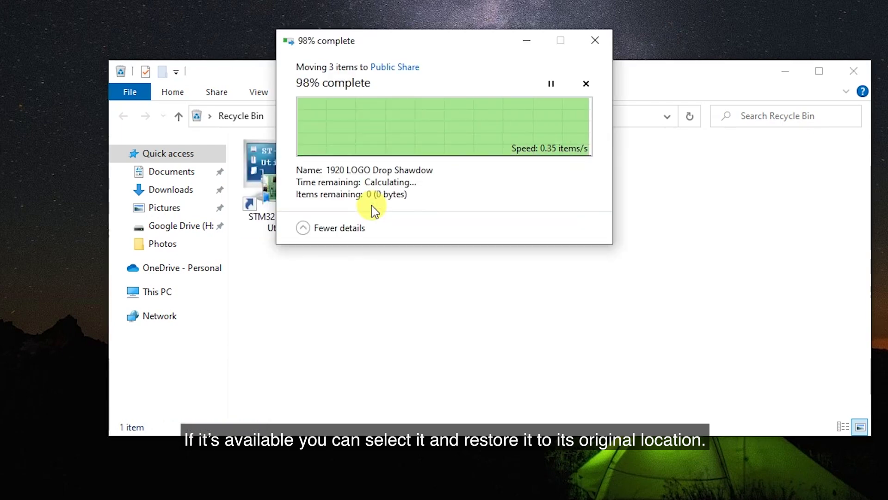
{"action": "left_click", "coordinate": [806, 91]}
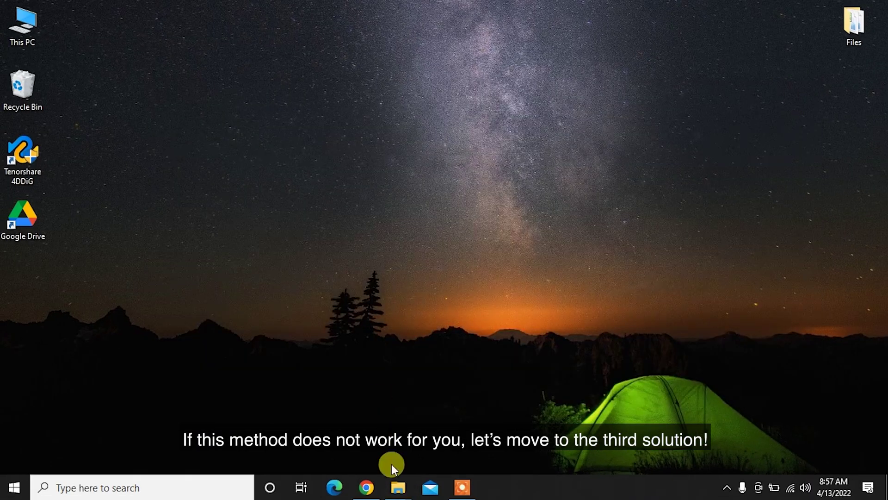
Step: Check the three restored PNGs in the Public Share folder, then close it
{"action": "left_click", "coordinate": [399, 488]}
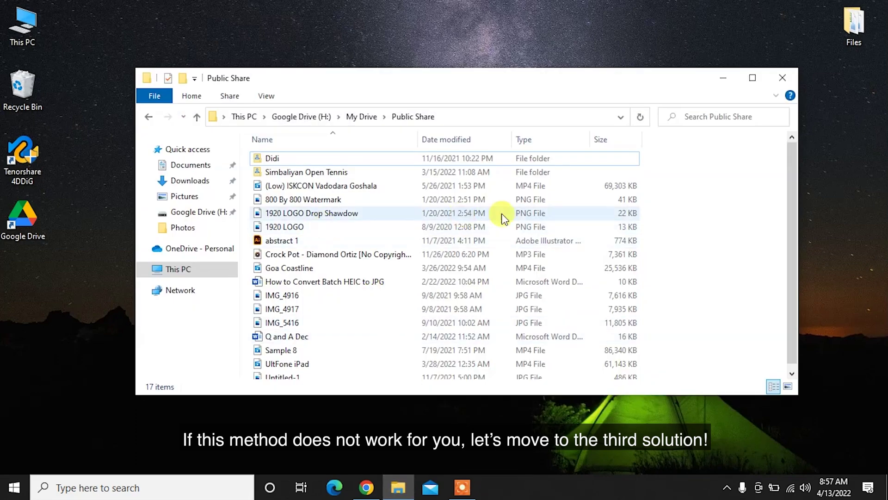
{"action": "mouse_move", "coordinate": [640, 235]}
{"action": "left_mouse_down"}
{"action": "mouse_move", "coordinate": [571, 190]}
{"action": "mouse_move", "coordinate": [584, 204]}
{"action": "left_mouse_up"}
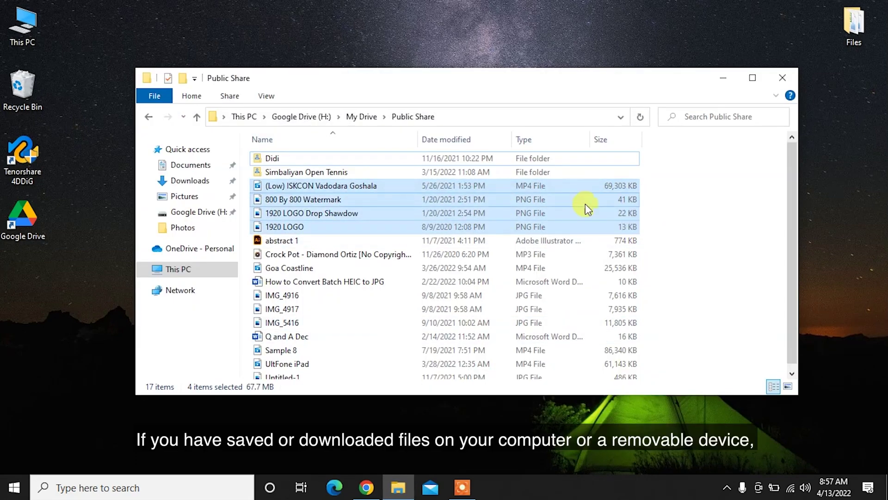
{"action": "left_click", "coordinate": [783, 78]}
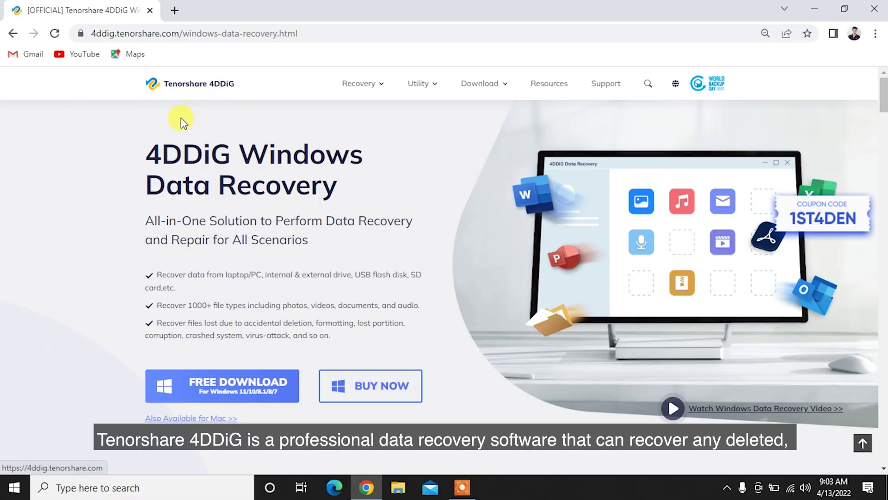
Step: Browse the 4DDiG Windows Data Recovery page, including its scan and recover steps
{"action": "left_click_drag", "start_coordinate": [145, 146], "coordinate": [337, 183]}
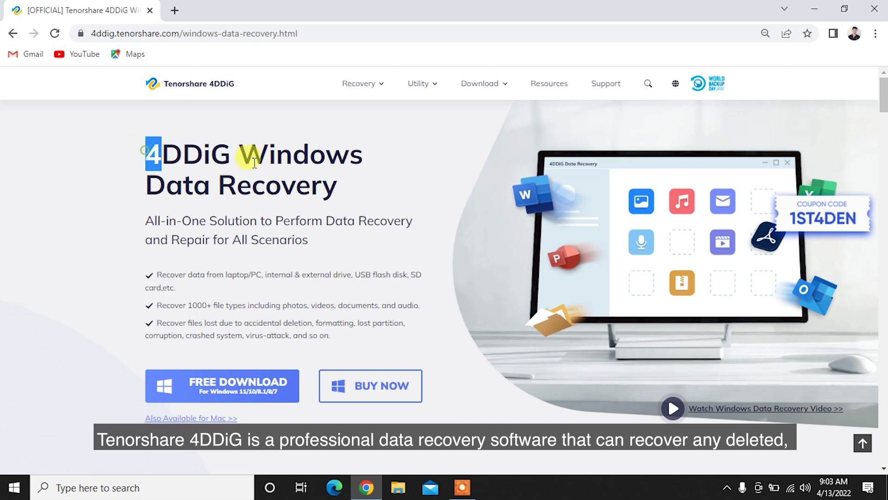
{"action": "left_click", "coordinate": [345, 187]}
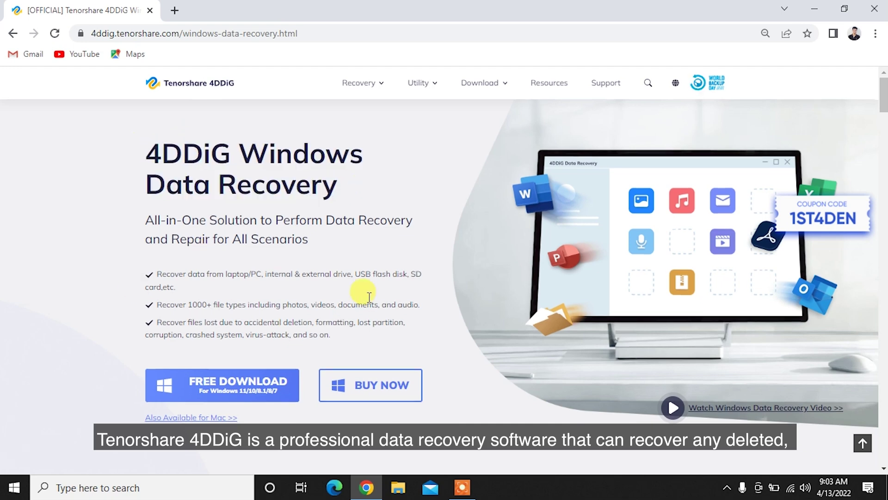
{"action": "scroll", "coordinate": [364, 292], "scroll_direction": "down", "scroll_amount": 3}
{"action": "scroll", "coordinate": [366, 293], "scroll_direction": "down", "scroll_amount": 3}
{"action": "scroll", "coordinate": [368, 299], "scroll_direction": "down", "scroll_amount": 2}
{"action": "scroll", "coordinate": [369, 300], "scroll_direction": "down", "scroll_amount": 2}
{"action": "scroll", "coordinate": [369, 299], "scroll_direction": "down", "scroll_amount": 1}
{"action": "scroll", "coordinate": [369, 299], "scroll_direction": "down", "scroll_amount": 2}
{"action": "scroll", "coordinate": [369, 301], "scroll_direction": "down", "scroll_amount": 3}
{"action": "scroll", "coordinate": [368, 300], "scroll_direction": "down", "scroll_amount": 2}
{"action": "scroll", "coordinate": [367, 299], "scroll_direction": "down", "scroll_amount": 3}
{"action": "scroll", "coordinate": [324, 231], "scroll_direction": "down", "scroll_amount": 1}
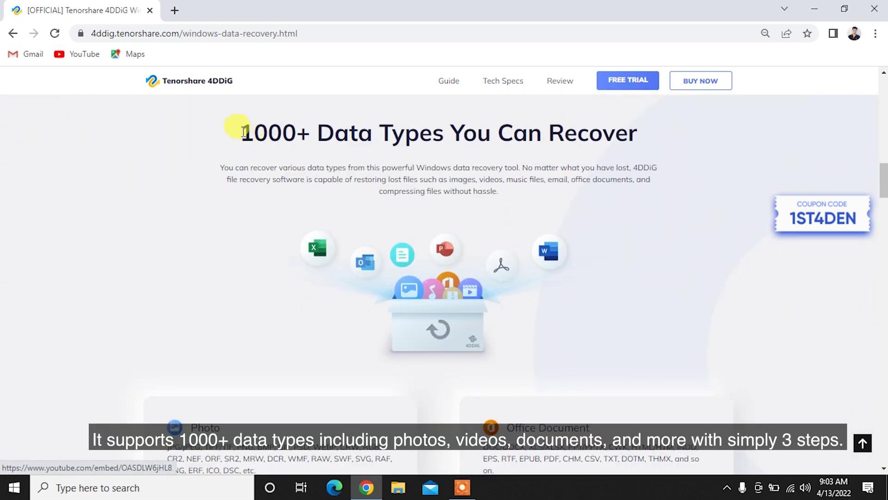
{"action": "left_click_drag", "start_coordinate": [239, 132], "coordinate": [635, 130]}
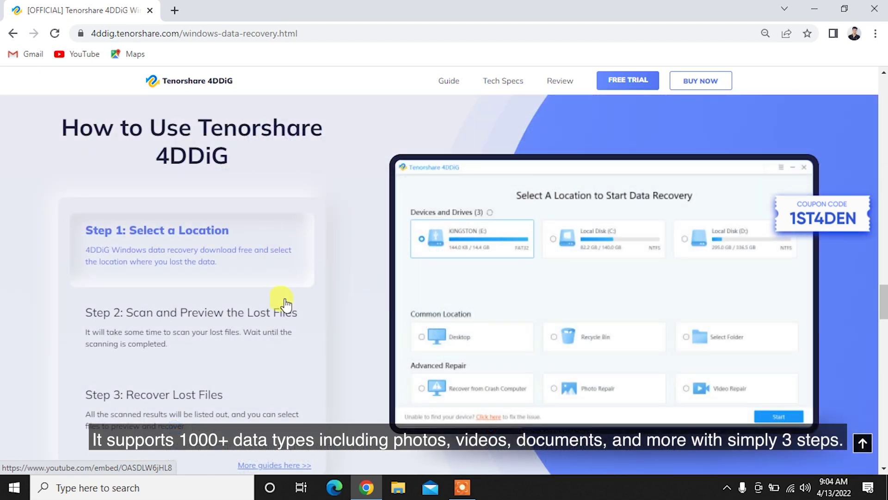
{"action": "left_click", "coordinate": [285, 306]}
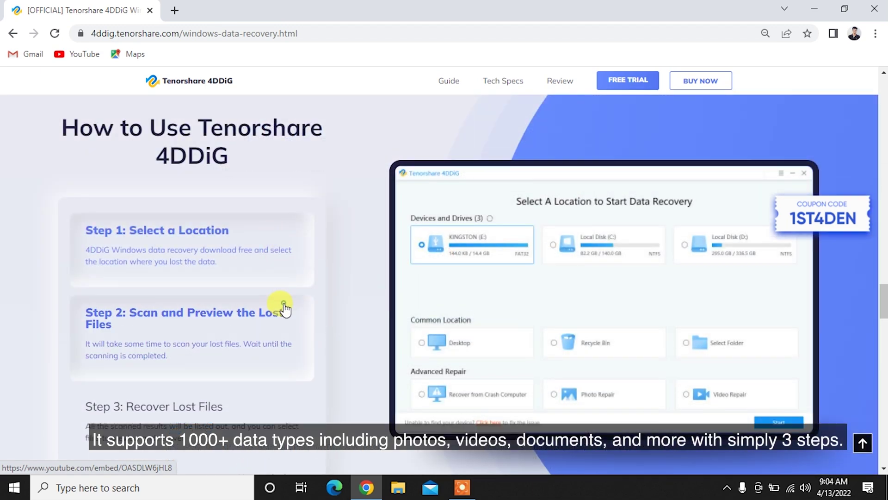
{"action": "left_click", "coordinate": [273, 401]}
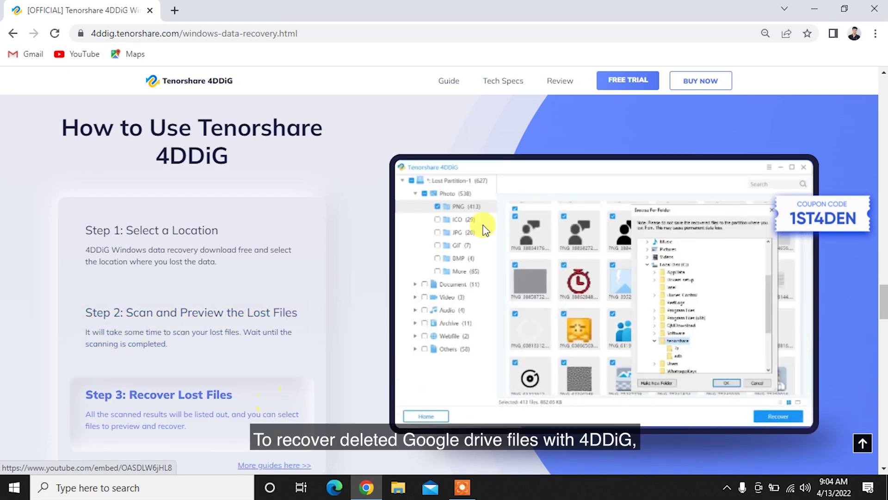
Step: Download and launch the 4DDiG free trial installer, then minimize Chrome
{"action": "left_click", "coordinate": [615, 85]}
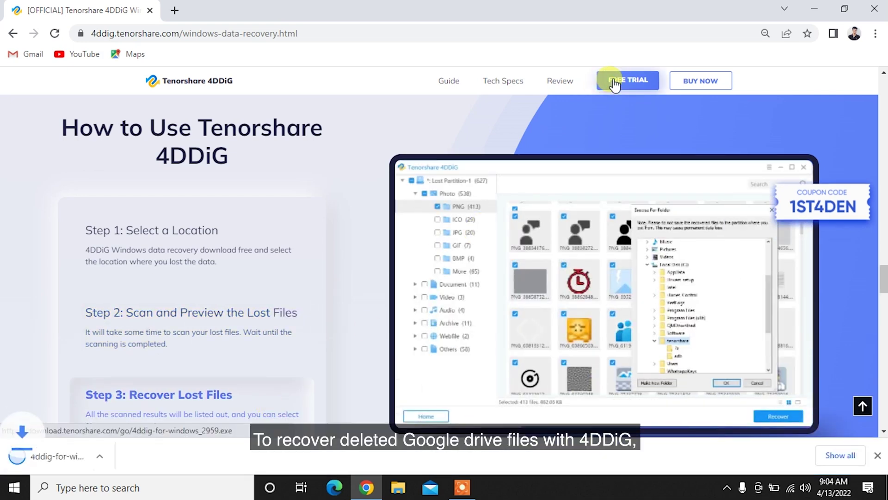
{"action": "left_click", "coordinate": [104, 463]}
{"action": "left_click", "coordinate": [807, 6]}
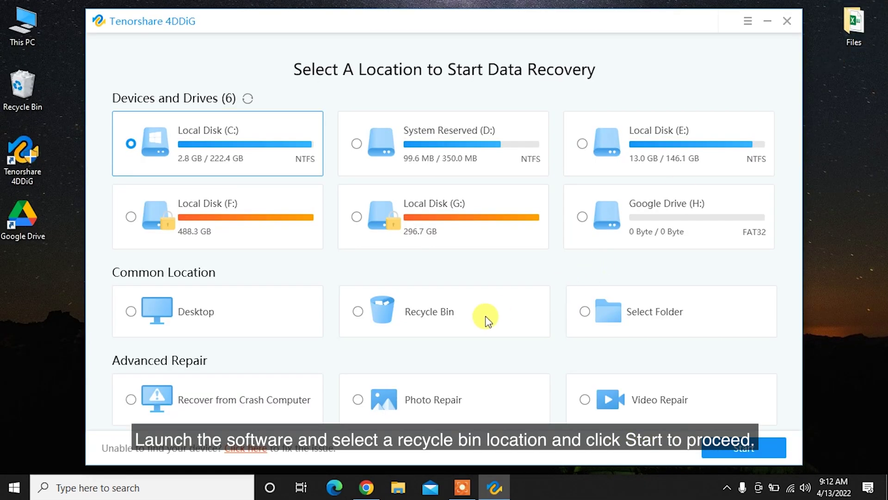
Step: Scan the Recycle Bin in 4DDiG for All File Types
{"action": "left_click", "coordinate": [486, 317]}
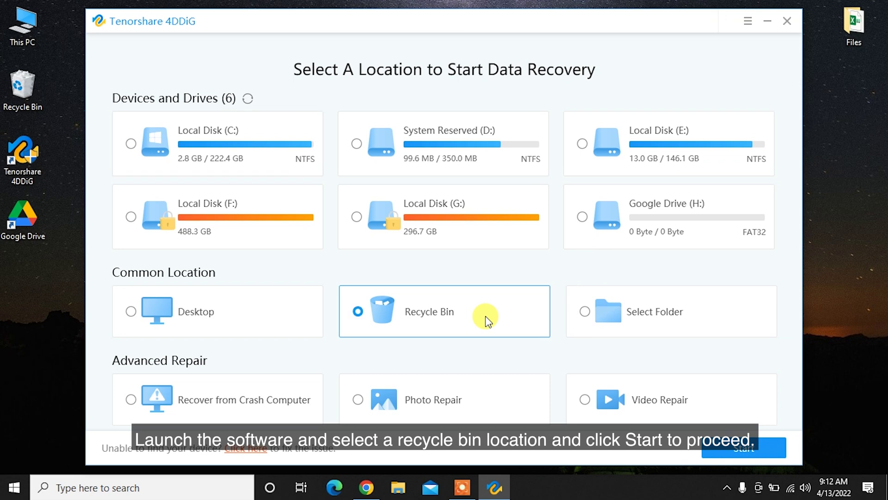
{"action": "left_click", "coordinate": [747, 447]}
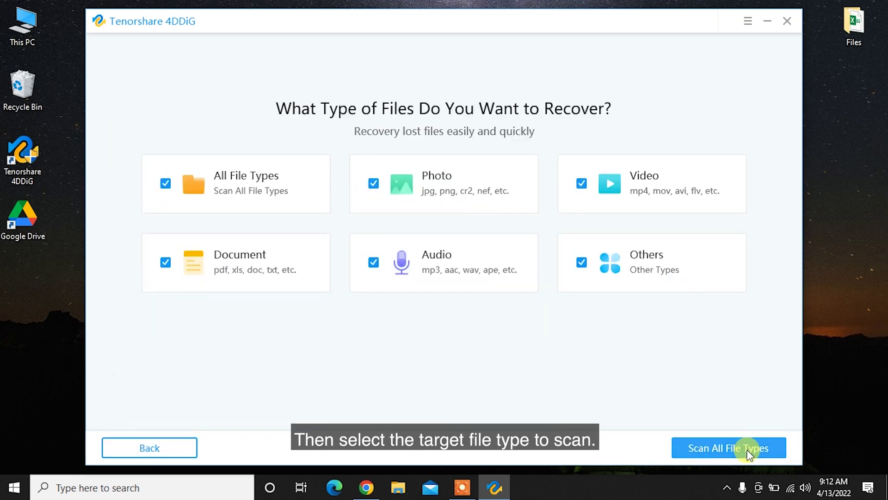
{"action": "left_click", "coordinate": [166, 184]}
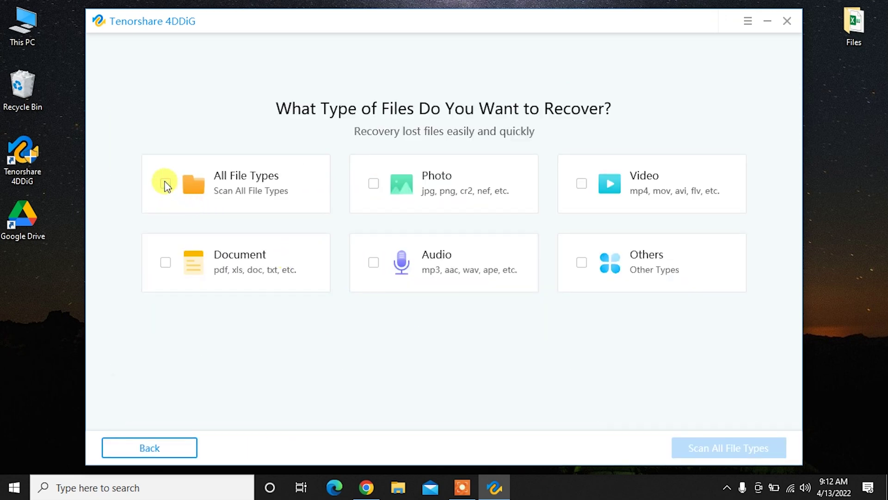
{"action": "left_click", "coordinate": [166, 184]}
{"action": "left_click", "coordinate": [741, 447]}
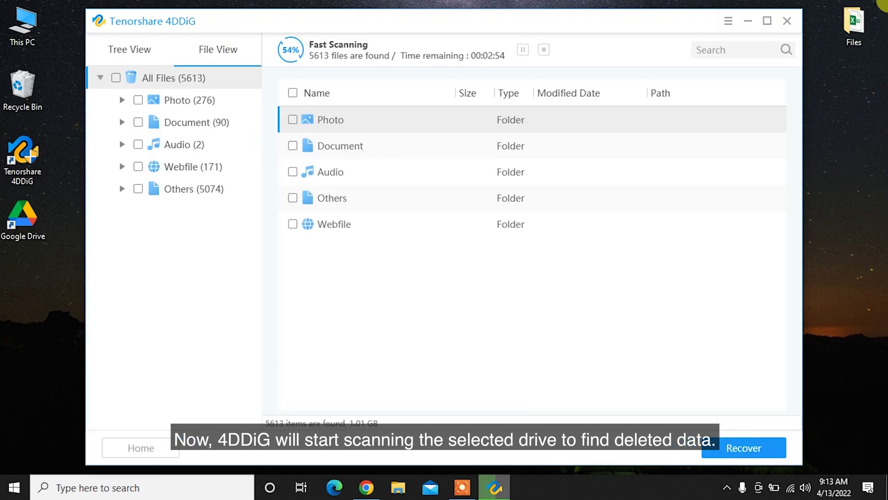
Step: Tick 800 By 800 Watermark.png, 1920 LOGO.png and the drop-shadow logo PNG
{"action": "left_click", "coordinate": [293, 120]}
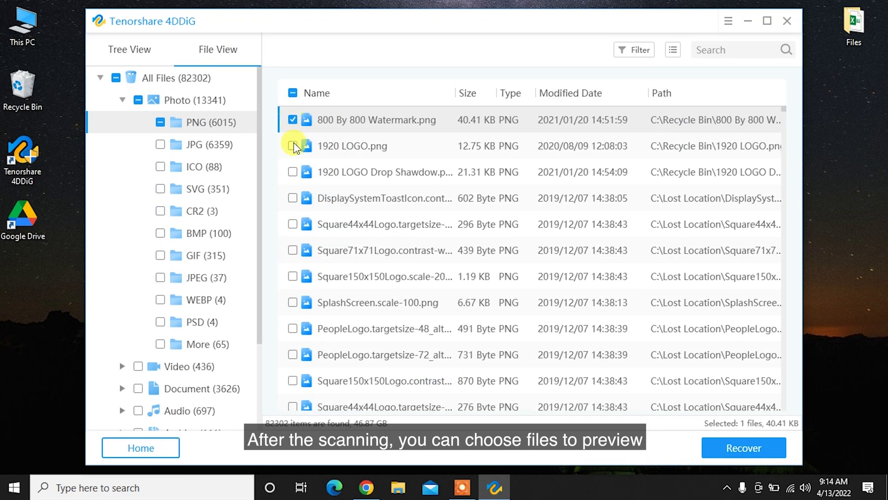
{"action": "left_click", "coordinate": [293, 145]}
{"action": "left_click", "coordinate": [293, 171]}
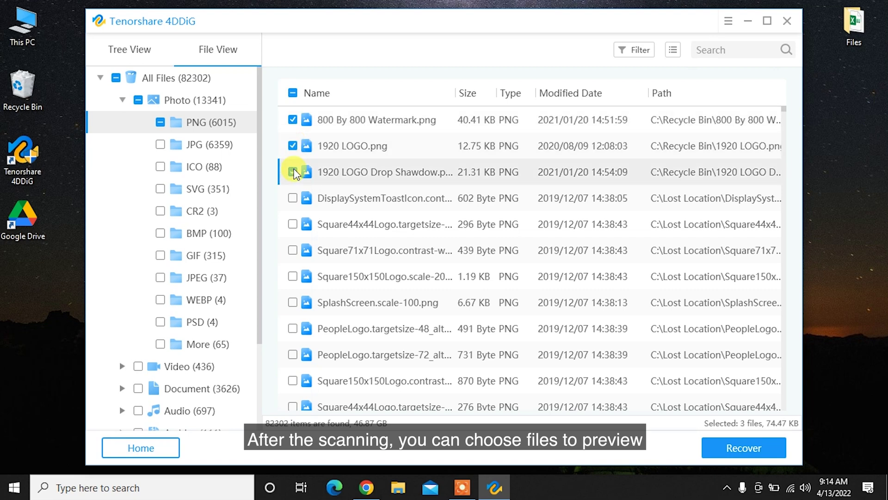
Step: Recover the three PNGs to the Desktop and select them in the recovered folder
{"action": "left_click", "coordinate": [741, 448]}
{"action": "left_click", "coordinate": [296, 140]}
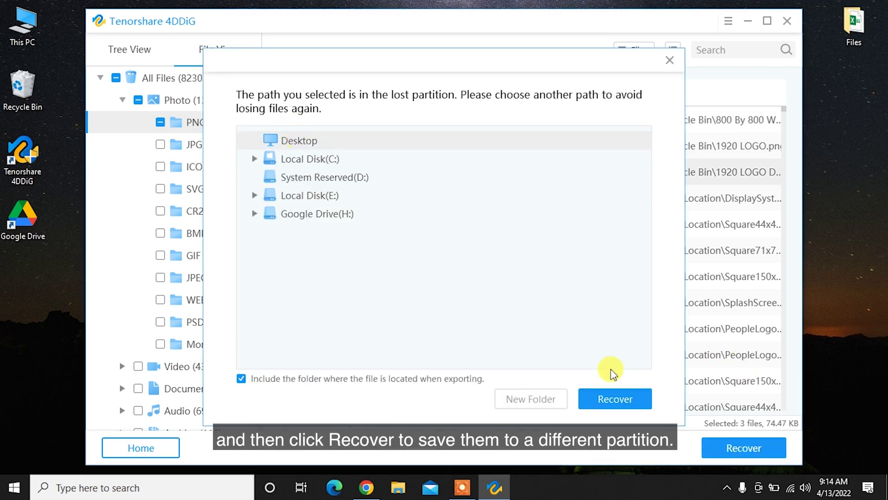
{"action": "left_click", "coordinate": [615, 398]}
{"action": "left_click", "coordinate": [540, 278]}
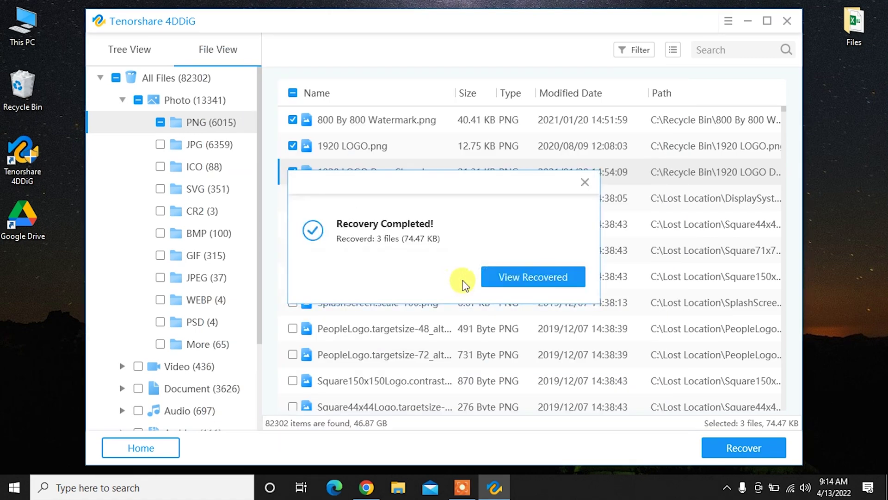
{"action": "left_click", "coordinate": [531, 276]}
{"action": "left_click", "coordinate": [748, 21]}
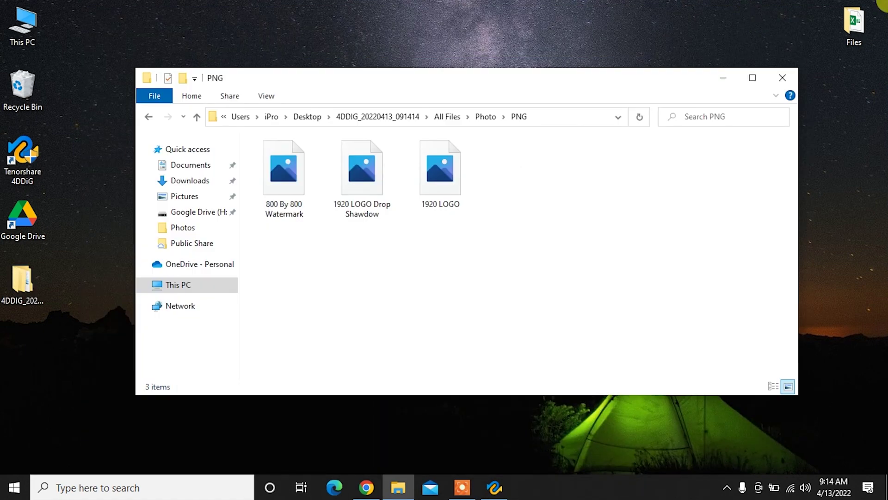
{"action": "left_click_drag", "start_coordinate": [487, 236], "coordinate": [284, 168]}
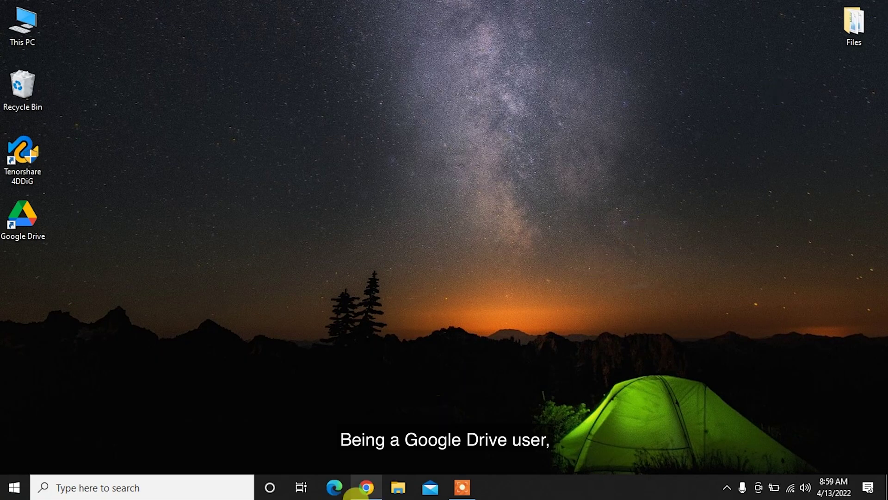
Step: Open Public Share's details panel in Chrome and switch to its Activity history
{"action": "left_click", "coordinate": [365, 487]}
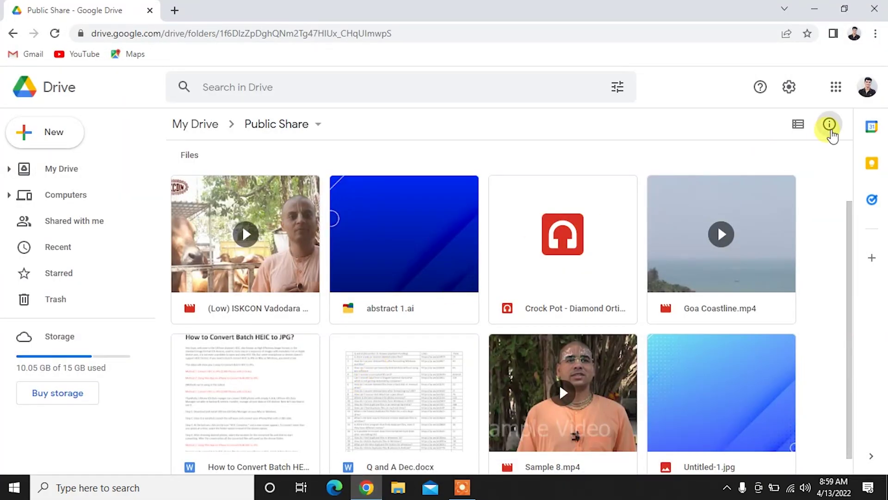
{"action": "left_click", "coordinate": [829, 127]}
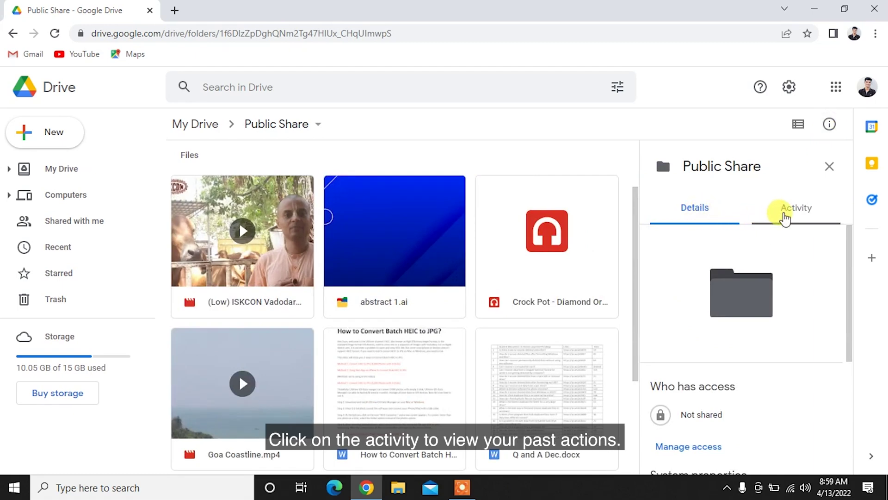
{"action": "left_click", "coordinate": [794, 209]}
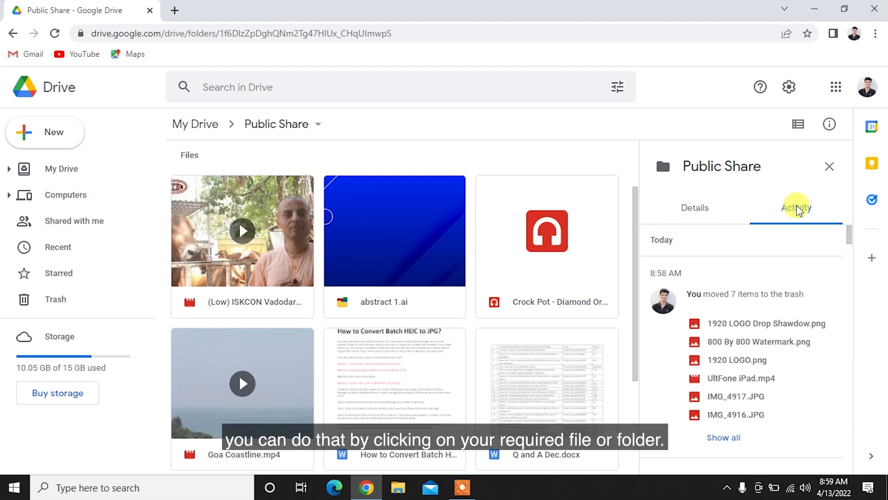
{"action": "mouse_move", "coordinate": [848, 234]}
{"action": "left_mouse_down"}
{"action": "mouse_move", "coordinate": [854, 403]}
{"action": "mouse_move", "coordinate": [852, 234]}
{"action": "left_mouse_up"}
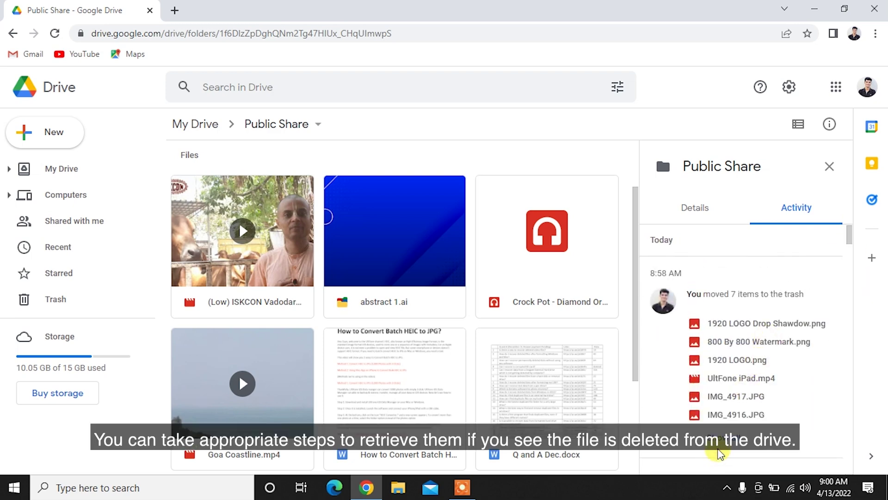
Step: Restore each trashed PNG from the Activity list, close details, and select them
{"action": "left_click", "coordinate": [722, 444]}
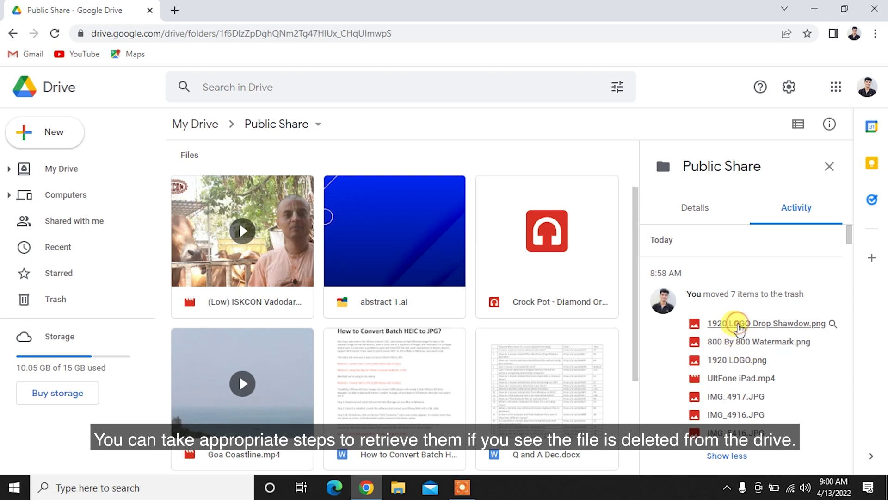
{"action": "right_click", "coordinate": [735, 327]}
{"action": "key", "text": "Escape"}
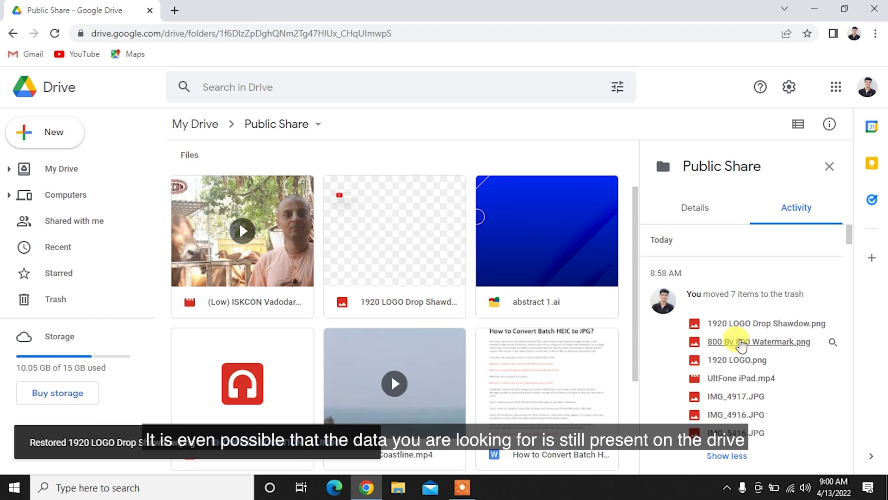
{"action": "right_click", "coordinate": [741, 342]}
{"action": "left_click", "coordinate": [715, 357]}
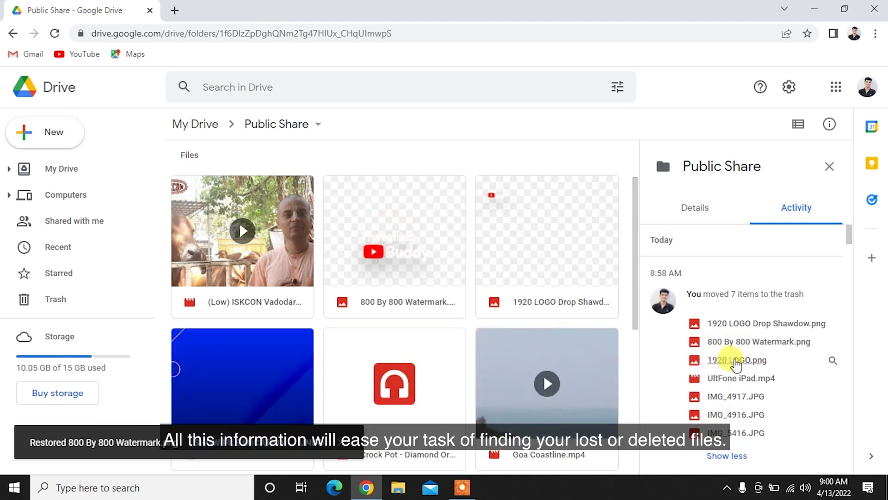
{"action": "right_click", "coordinate": [738, 365]}
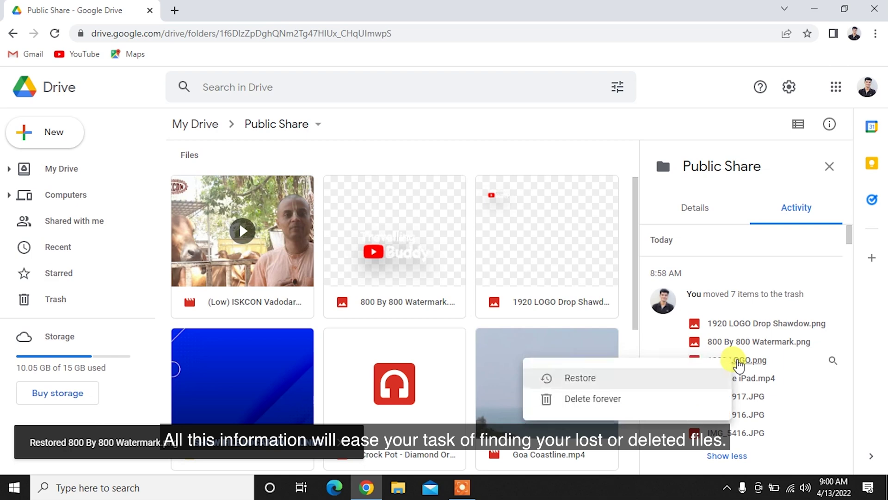
{"action": "left_click", "coordinate": [704, 378]}
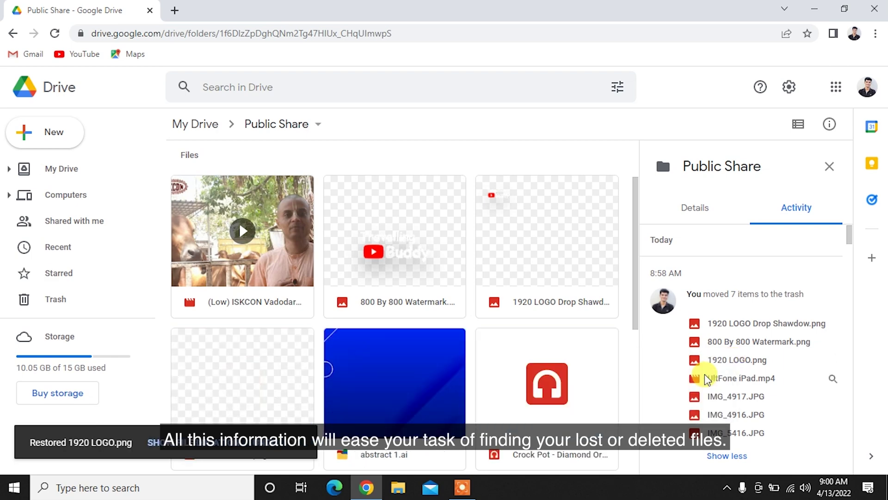
{"action": "left_click", "coordinate": [829, 166]}
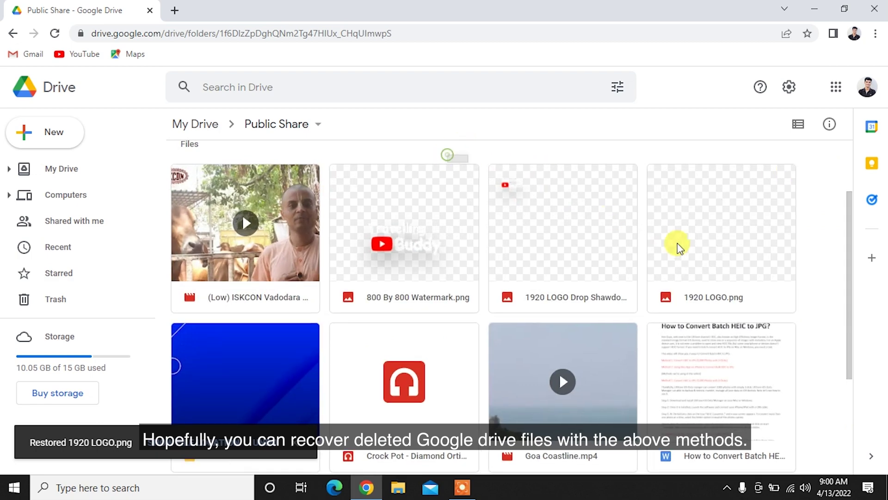
{"action": "left_click_drag", "start_coordinate": [451, 160], "coordinate": [703, 247]}
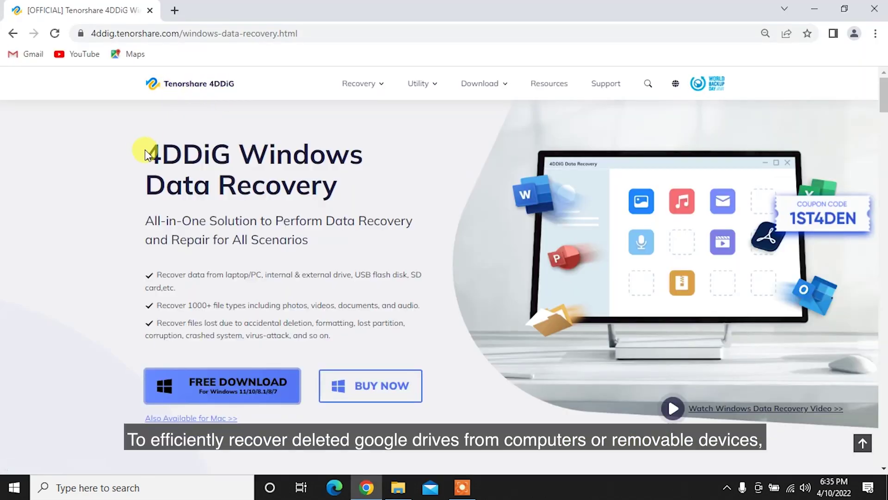
{"action": "left_click_drag", "start_coordinate": [143, 148], "coordinate": [350, 175]}
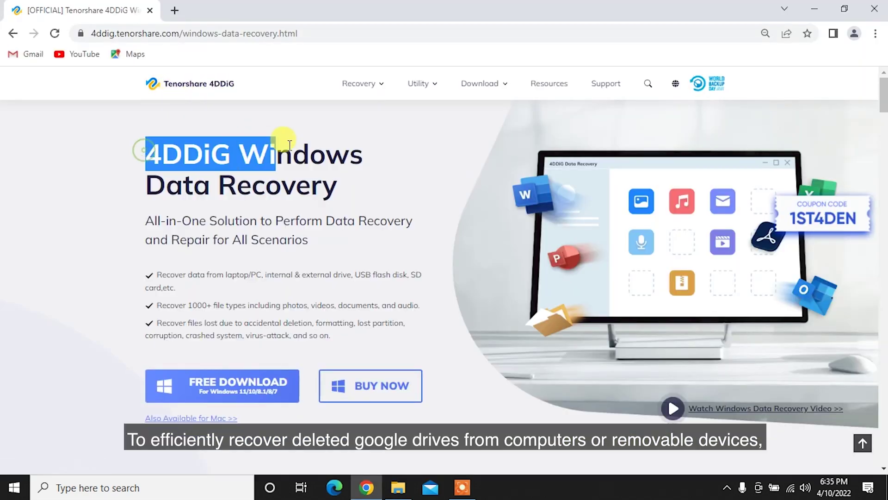
{"action": "left_click", "coordinate": [350, 174]}
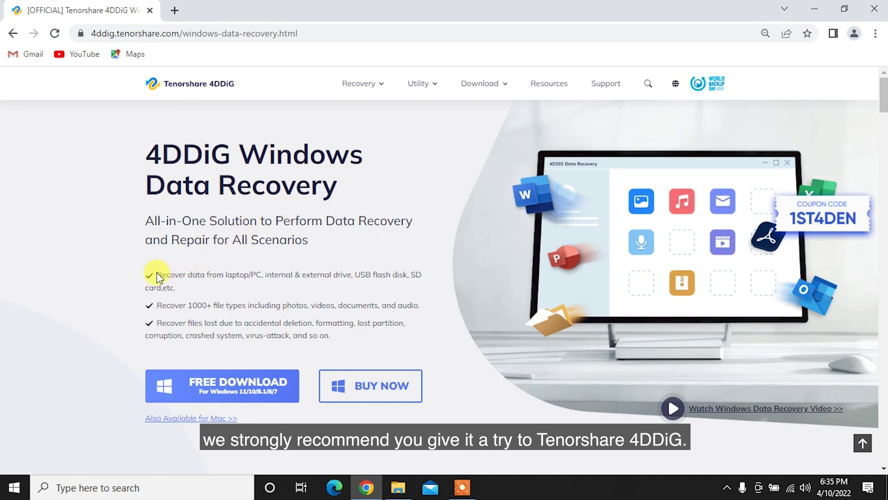
{"action": "mouse_move", "coordinate": [182, 276]}
{"action": "left_mouse_down"}
{"action": "mouse_move", "coordinate": [190, 292]}
{"action": "mouse_move", "coordinate": [414, 309]}
{"action": "left_mouse_up"}
{"action": "left_click", "coordinate": [183, 298]}
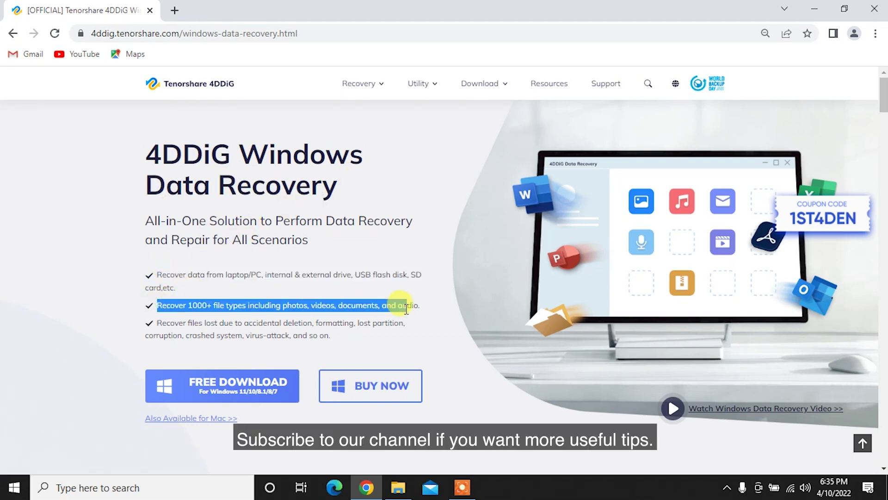
{"action": "left_click", "coordinate": [426, 309]}
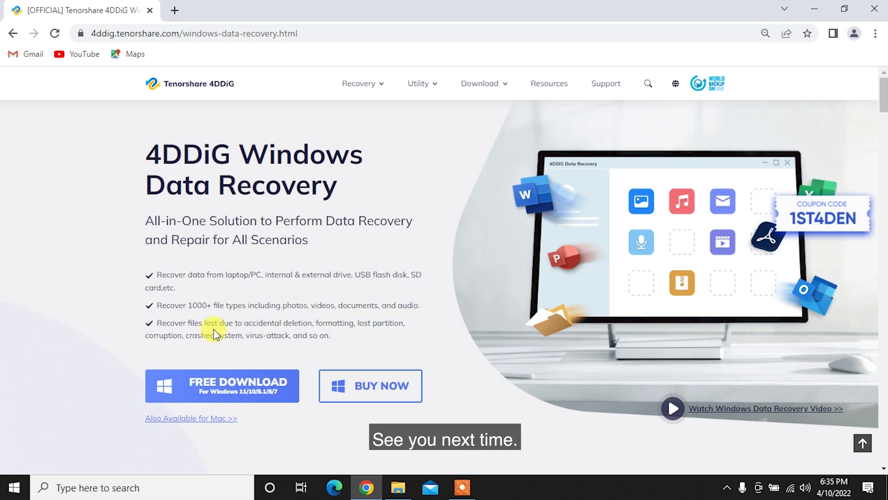